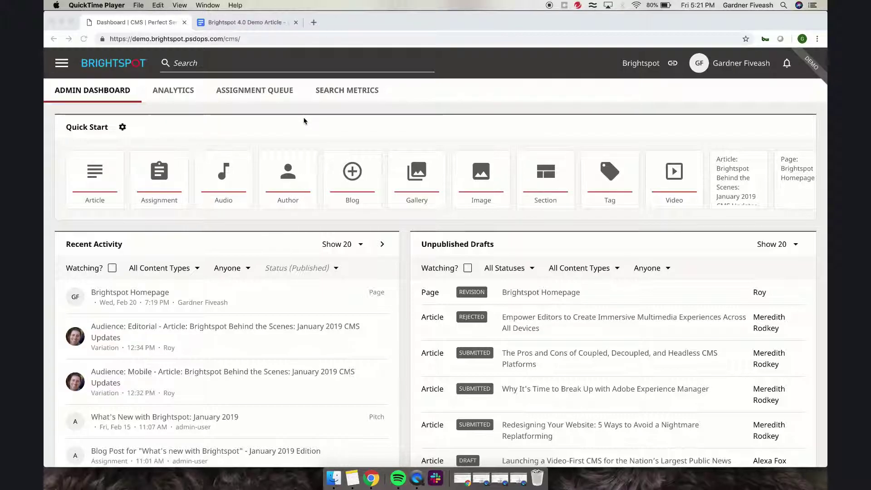
Create a new article and look through the fields of its main form
{"action": "left_click", "coordinate": [100, 159]}
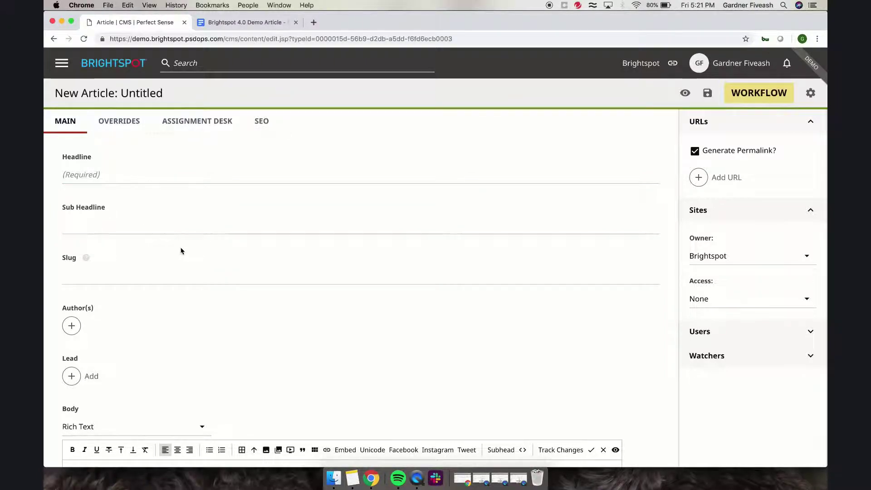
{"action": "scroll", "coordinate": [181, 251], "scroll_direction": "down", "scroll_amount": 5}
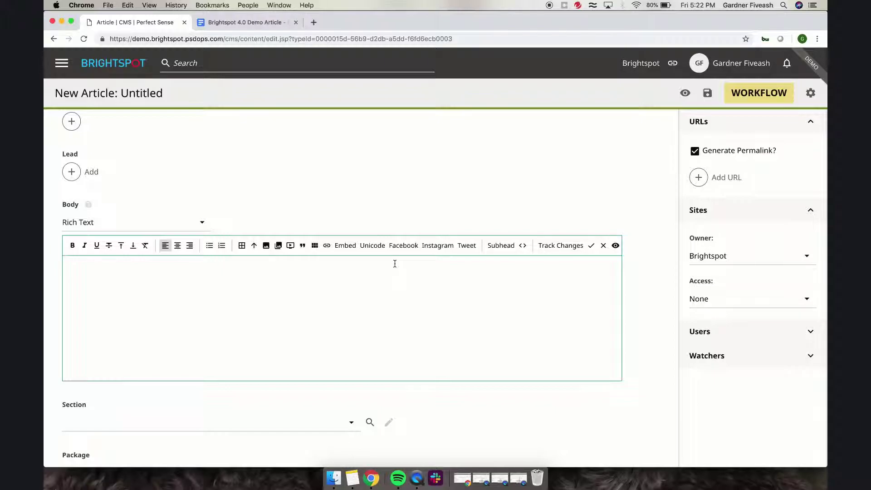
{"action": "scroll", "coordinate": [395, 265], "scroll_direction": "down", "scroll_amount": 4}
{"action": "scroll", "coordinate": [394, 266], "scroll_direction": "down", "scroll_amount": 6}
{"action": "scroll", "coordinate": [395, 267], "scroll_direction": "up", "scroll_amount": 14}
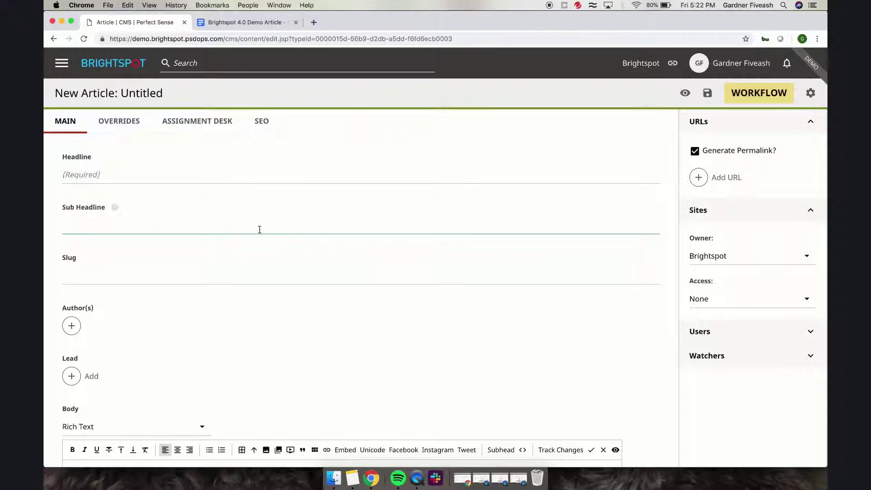
Fill in the headline with "It's Time to Talk About the Real World Differences Between WordPress and Brightspot", copied from the Google Docs demo article
{"action": "left_click", "coordinate": [156, 173]}
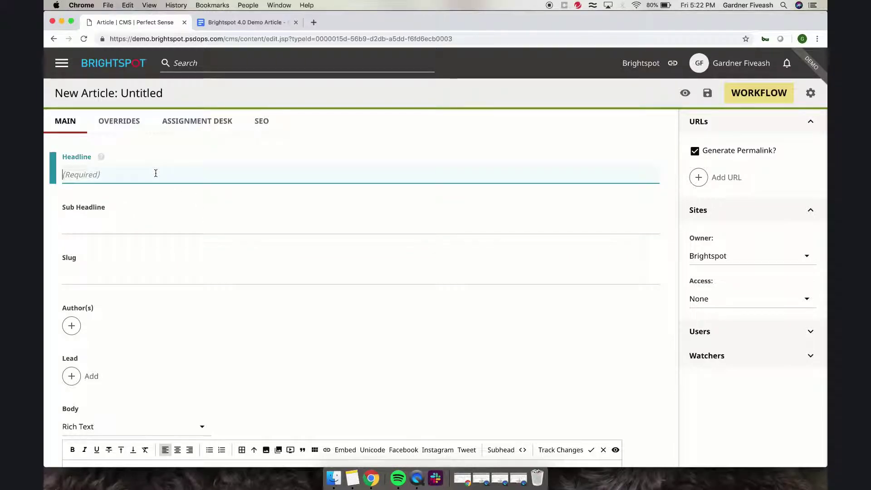
{"action": "scroll", "coordinate": [155, 172], "scroll_direction": "down", "scroll_amount": 2}
{"action": "scroll", "coordinate": [193, 412], "scroll_direction": "up", "scroll_amount": 2}
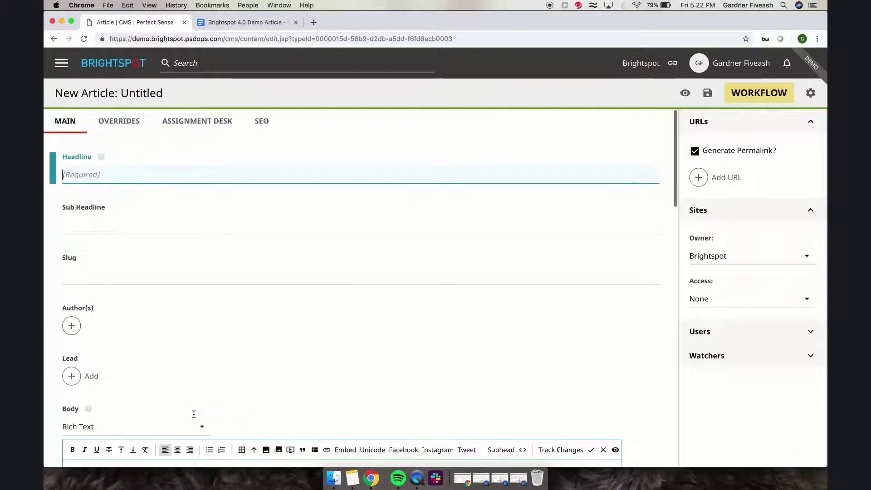
{"action": "left_click", "coordinate": [249, 26]}
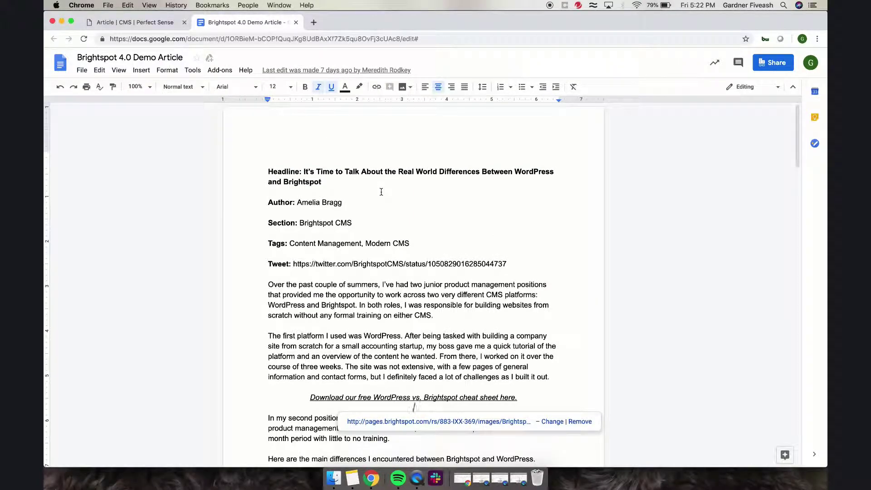
{"action": "left_click", "coordinate": [328, 181]}
{"action": "left_click_drag", "start_coordinate": [329, 181], "coordinate": [301, 173]}
{"action": "key", "text": "super+c"}
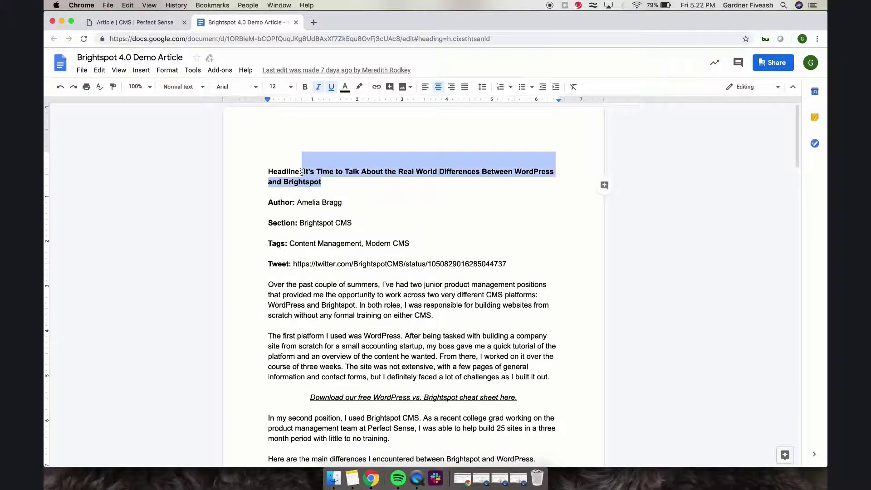
{"action": "left_click", "coordinate": [146, 22]}
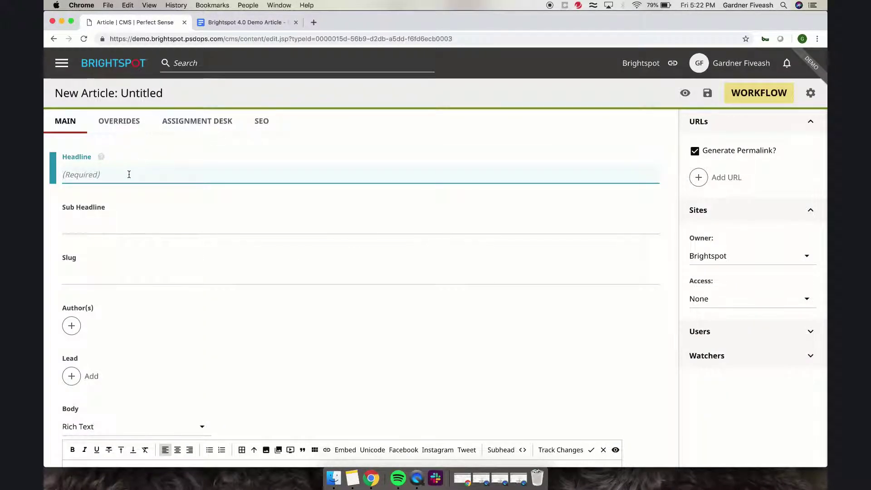
{"action": "key", "text": "super+v"}
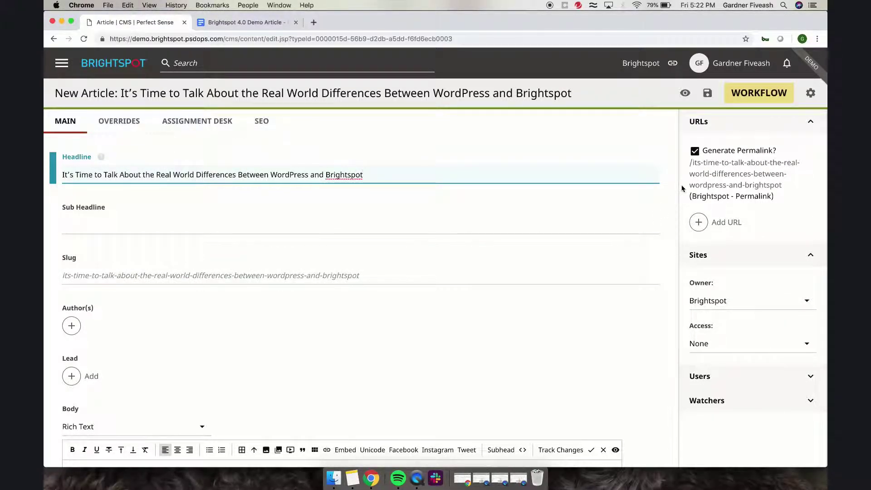
Show the live preview and add the author named in the source document to the article
{"action": "left_click", "coordinate": [686, 93]}
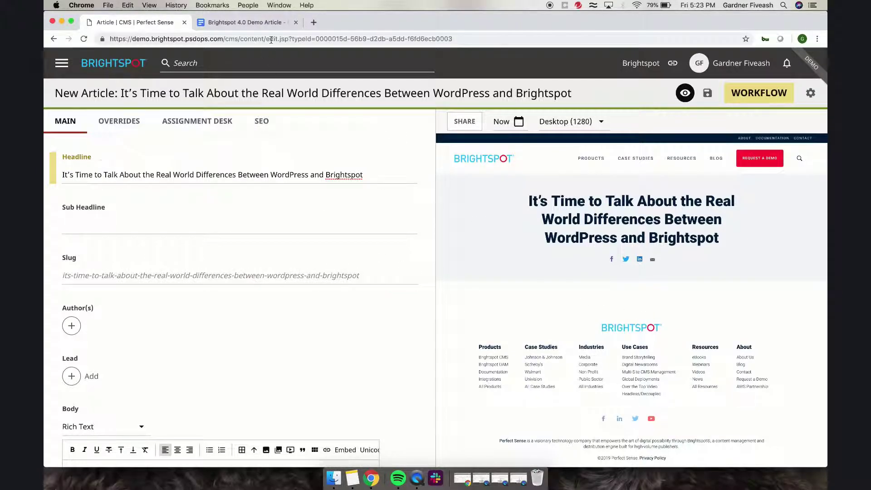
{"action": "scroll", "coordinate": [205, 236], "scroll_direction": "down", "scroll_amount": 2}
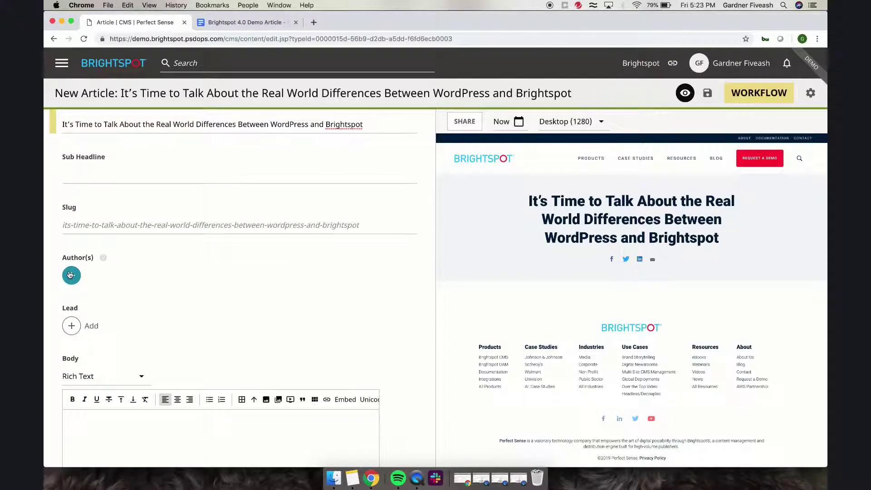
{"action": "left_click", "coordinate": [72, 276]}
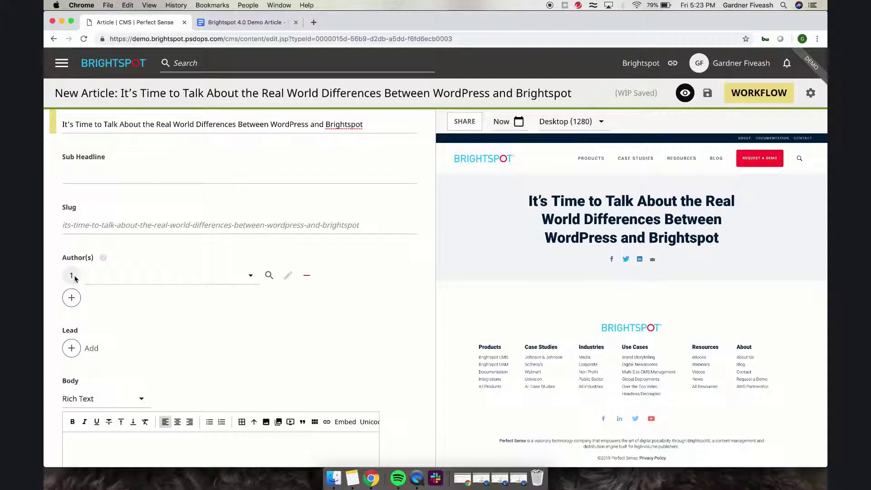
{"action": "left_click", "coordinate": [135, 284]}
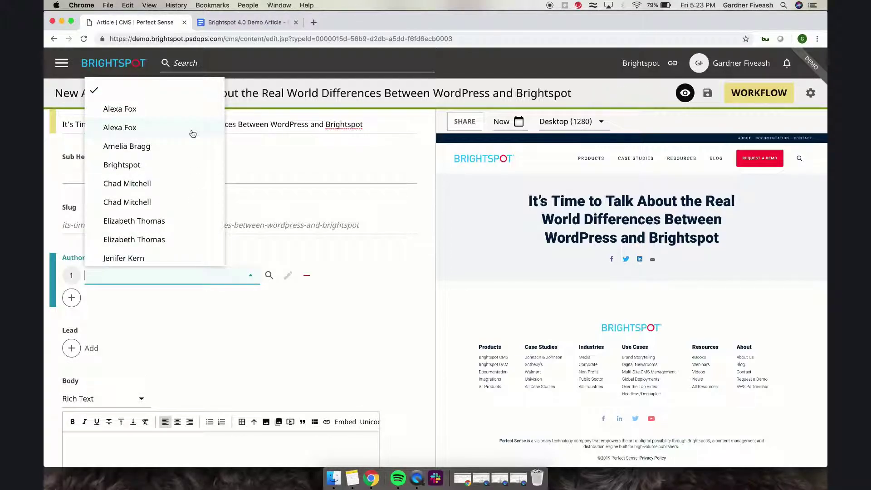
{"action": "left_click", "coordinate": [176, 148]}
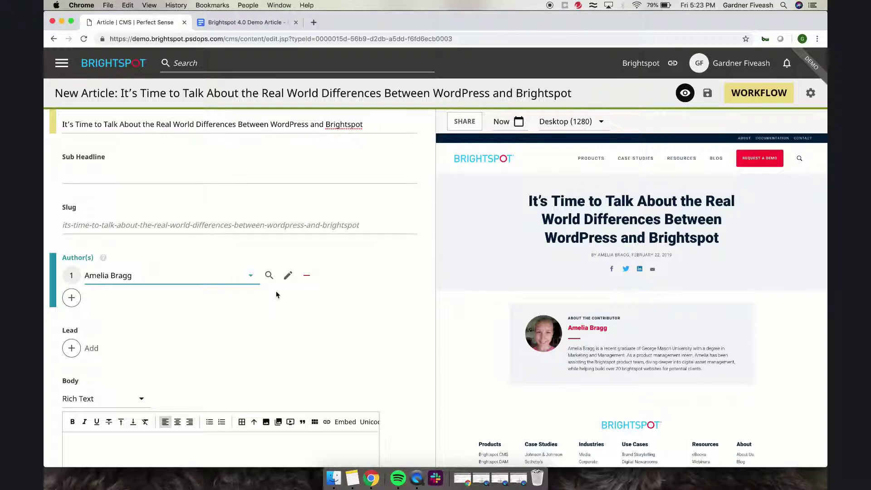
Copy the full article text below the tweet link in the Google Docs document into the rich text body
{"action": "scroll", "coordinate": [275, 291], "scroll_direction": "down", "scroll_amount": 4}
{"action": "scroll", "coordinate": [275, 291], "scroll_direction": "down", "scroll_amount": 1}
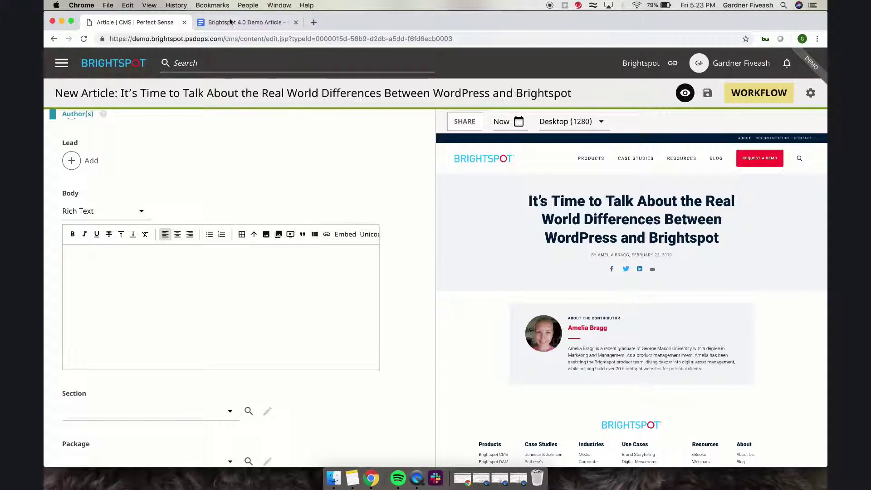
{"action": "left_click", "coordinate": [231, 22]}
{"action": "left_click", "coordinate": [298, 265]}
{"action": "left_click_drag", "start_coordinate": [268, 285], "coordinate": [506, 481]}
{"action": "left_click_drag", "start_coordinate": [491, 389], "coordinate": [519, 404]}
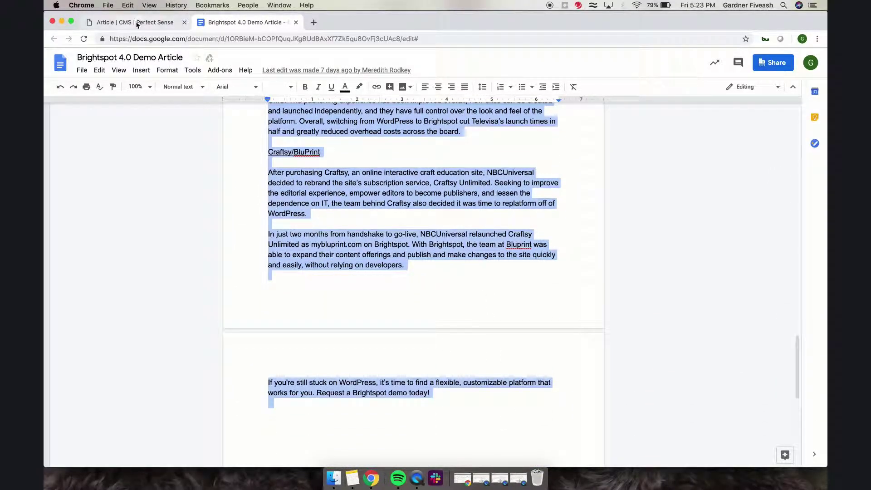
{"action": "left_click", "coordinate": [136, 25]}
{"action": "left_click", "coordinate": [171, 274]}
{"action": "key", "text": "cmd+v"}
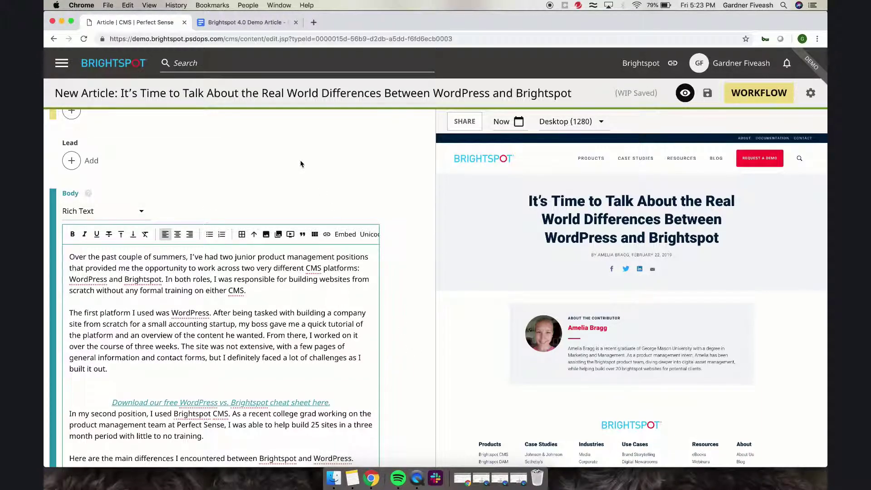
Fix the spacing around the cheat sheet link with a blank line below and no extra line above, and review the preview
{"action": "left_click", "coordinate": [358, 397]}
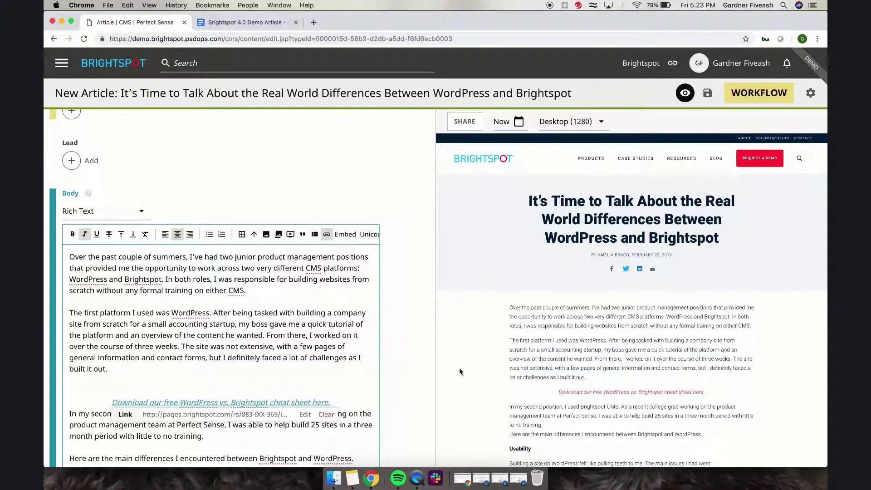
{"action": "left_click", "coordinate": [285, 373]}
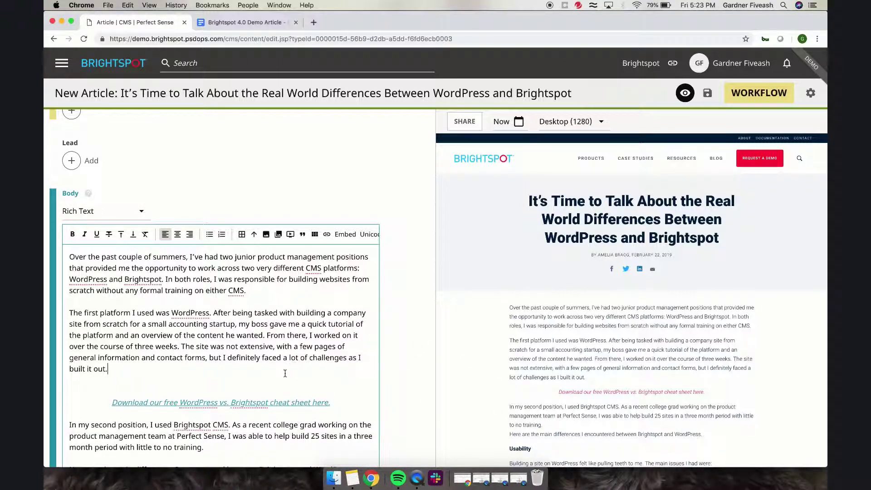
{"action": "key", "text": "Delete"}
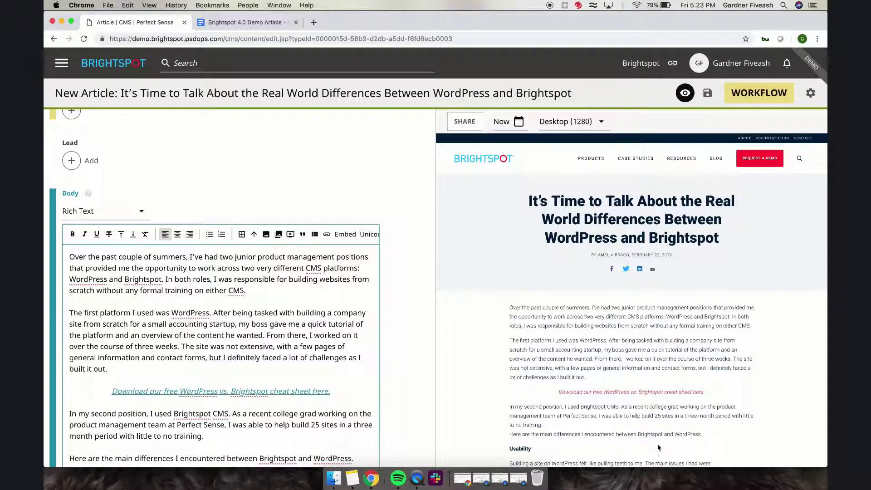
{"action": "scroll", "coordinate": [689, 283], "scroll_direction": "down", "scroll_amount": 1}
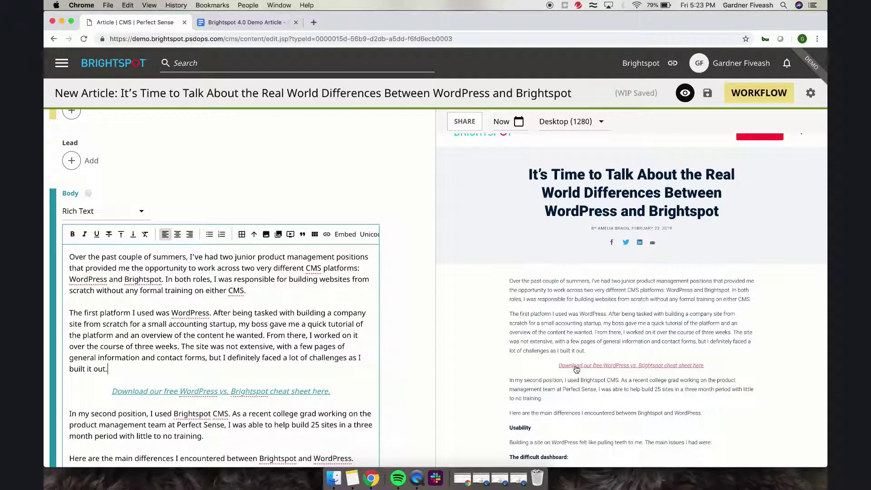
{"action": "scroll", "coordinate": [580, 370], "scroll_direction": "down", "scroll_amount": 2}
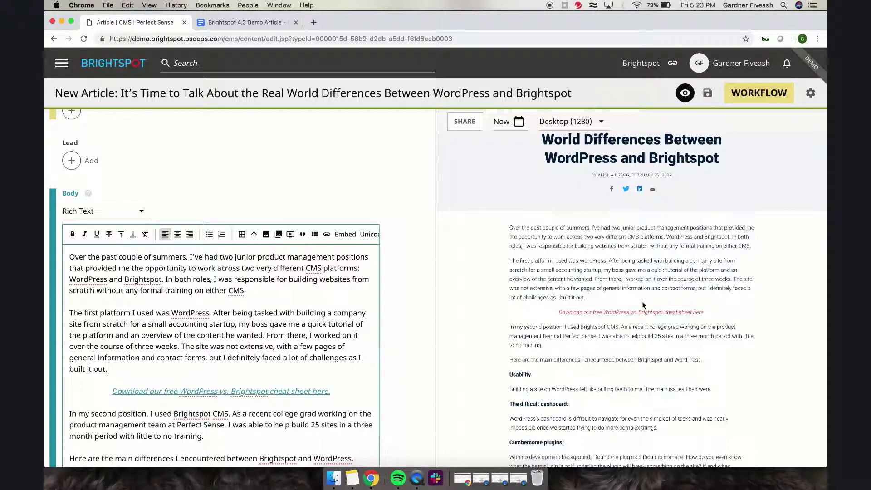
{"action": "scroll", "coordinate": [657, 322], "scroll_direction": "down", "scroll_amount": 15}
{"action": "scroll", "coordinate": [635, 297], "scroll_direction": "down", "scroll_amount": 5}
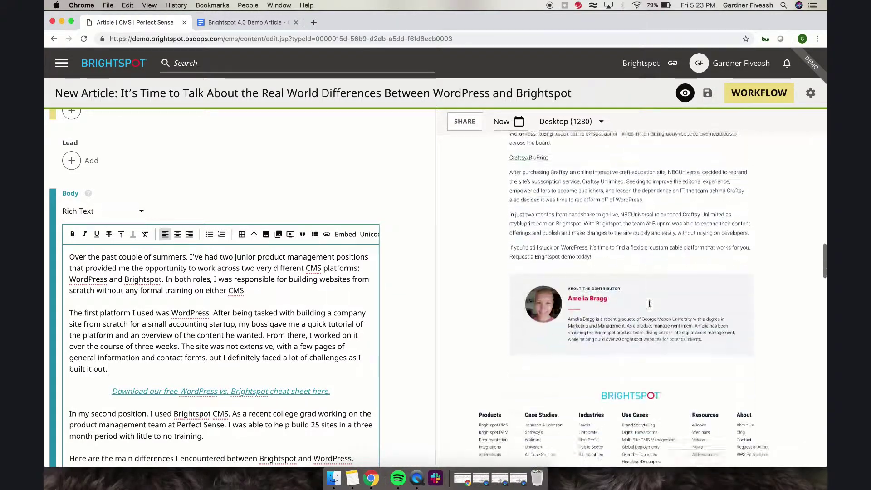
Embed the tweet from the Google Docs document after the body's first paragraph using its copied URL, and check it in the preview
{"action": "left_click", "coordinate": [245, 22]}
{"action": "scroll", "coordinate": [412, 273], "scroll_direction": "up", "scroll_amount": 15}
{"action": "scroll", "coordinate": [337, 263], "scroll_direction": "up", "scroll_amount": 15}
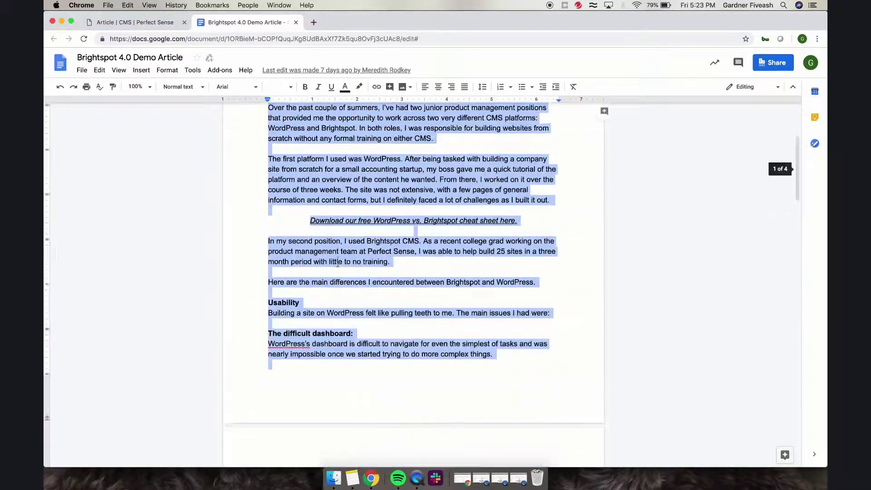
{"action": "left_click", "coordinate": [299, 259]}
{"action": "left_click_drag", "start_coordinate": [293, 263], "coordinate": [511, 263]}
{"action": "key", "text": "super+c"}
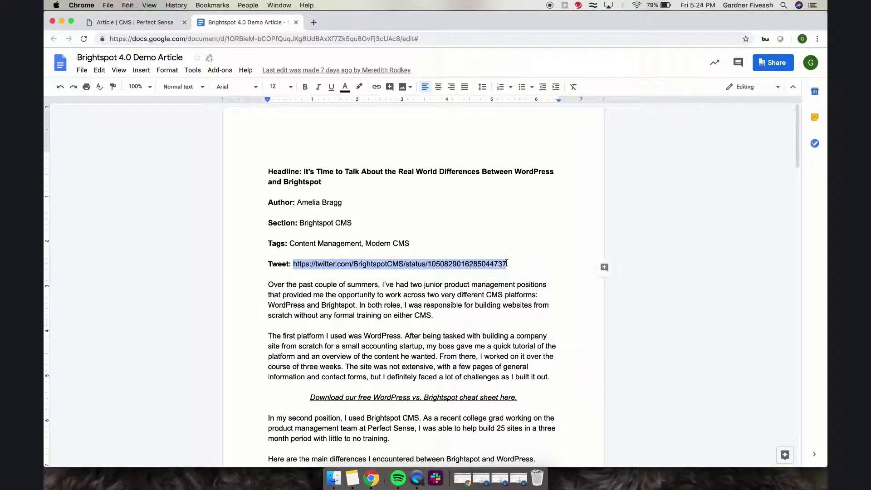
{"action": "left_click", "coordinate": [135, 22]}
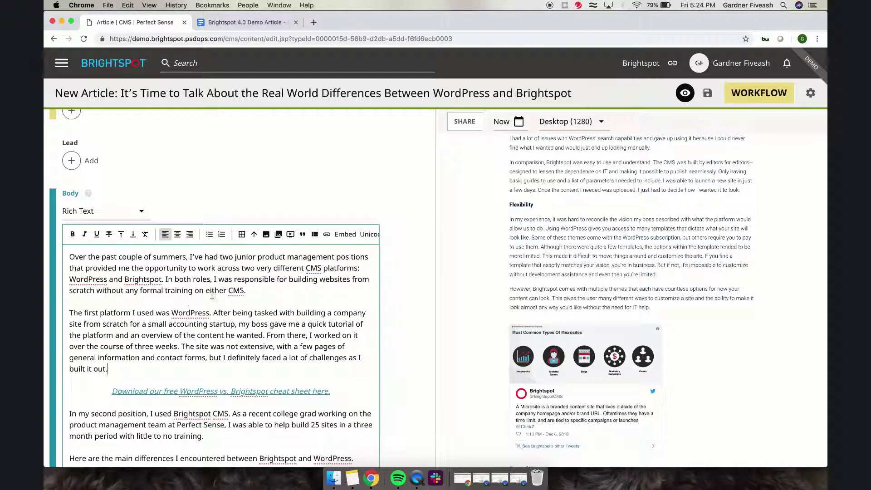
{"action": "key", "text": "Return"}
{"action": "key", "text": "super+v"}
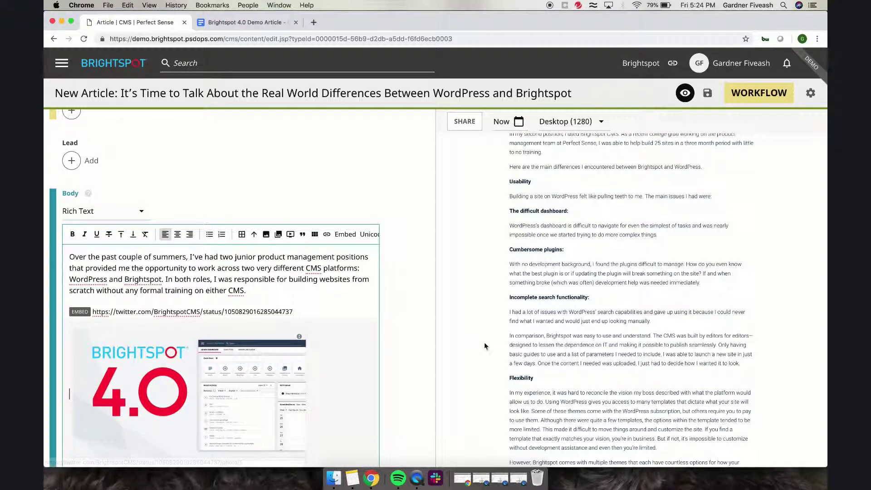
{"action": "scroll", "coordinate": [582, 325], "scroll_direction": "up", "scroll_amount": 10}
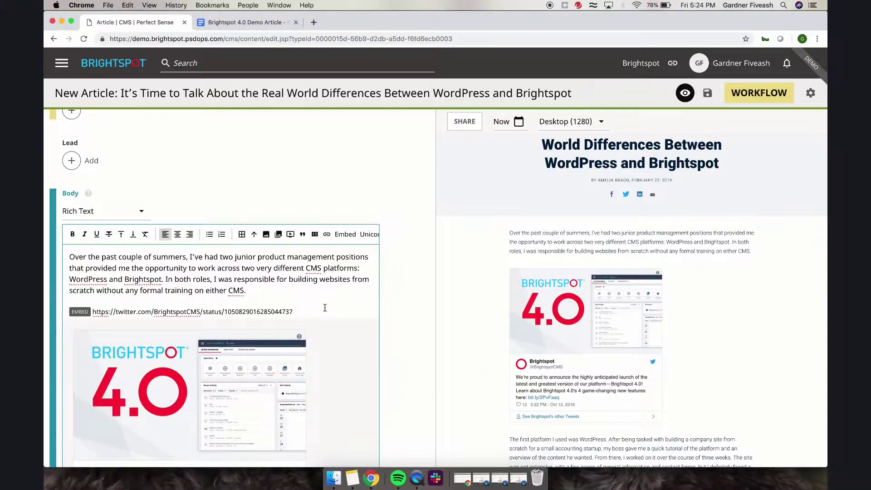
Add the Brand Storytelling tag to the article
{"action": "scroll", "coordinate": [323, 306], "scroll_direction": "down", "scroll_amount": 10}
{"action": "scroll", "coordinate": [325, 308], "scroll_direction": "down", "scroll_amount": 15}
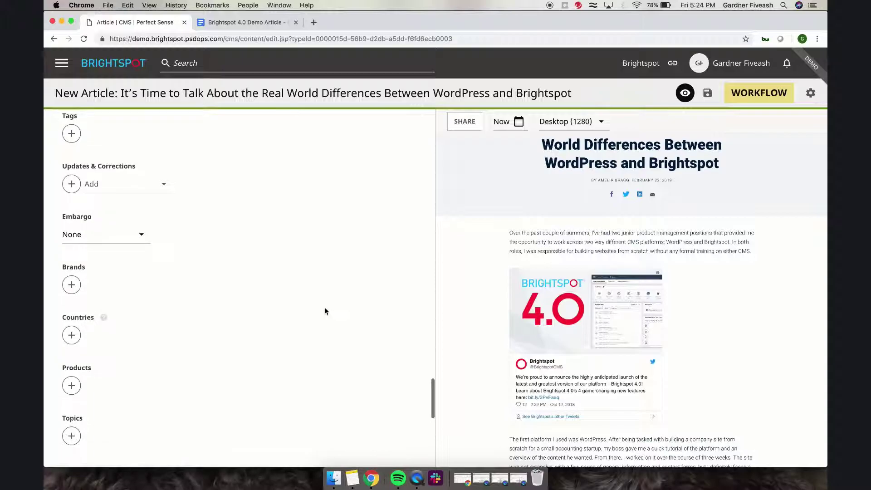
{"action": "scroll", "coordinate": [325, 311], "scroll_direction": "up", "scroll_amount": 3}
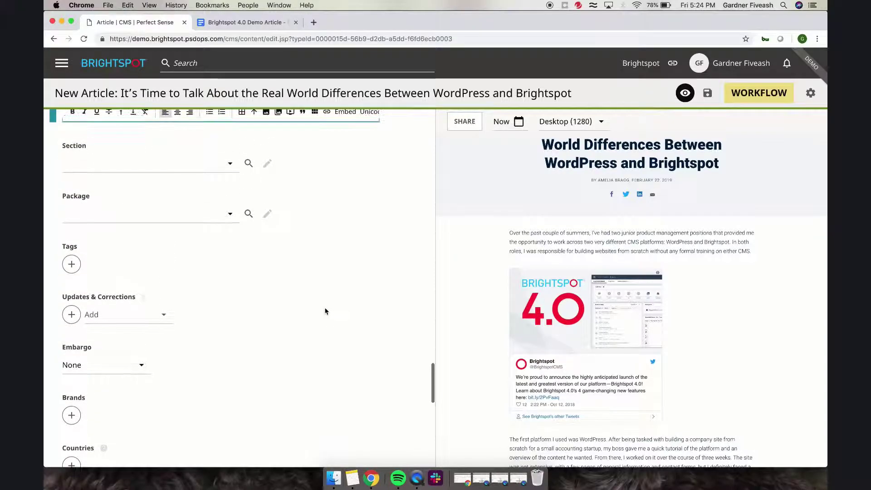
{"action": "left_click", "coordinate": [71, 265]}
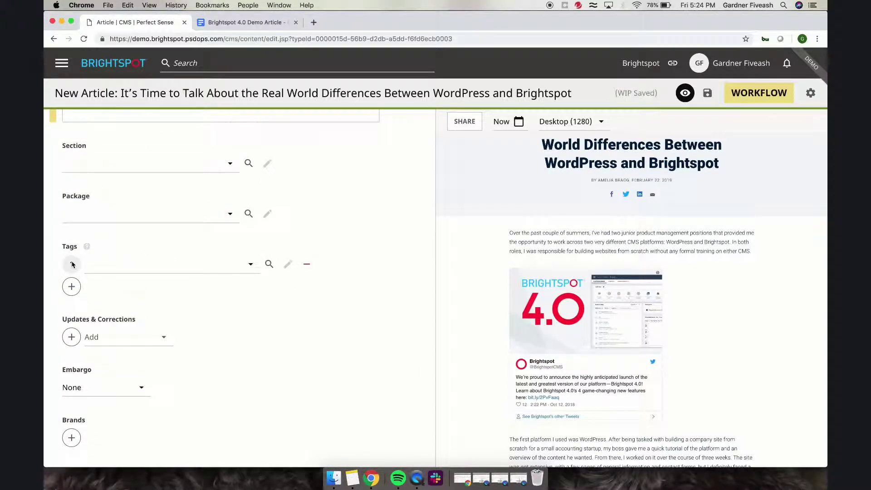
{"action": "left_click", "coordinate": [177, 261]}
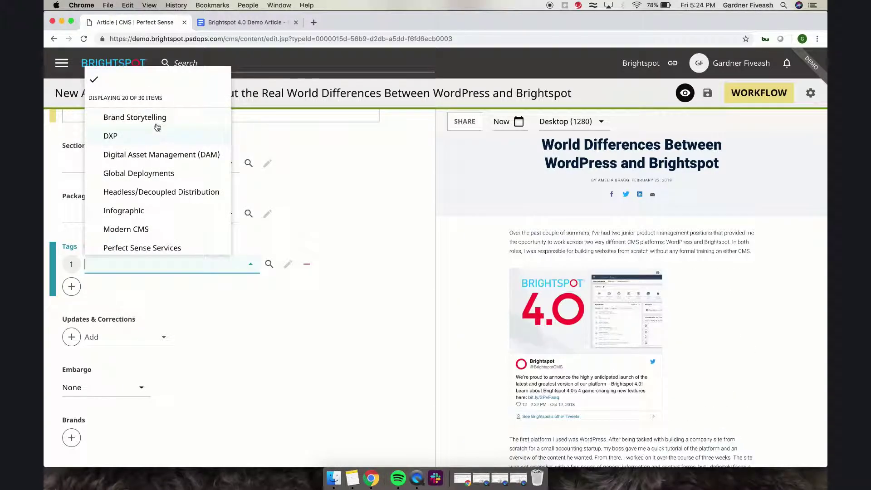
{"action": "left_click", "coordinate": [159, 122]}
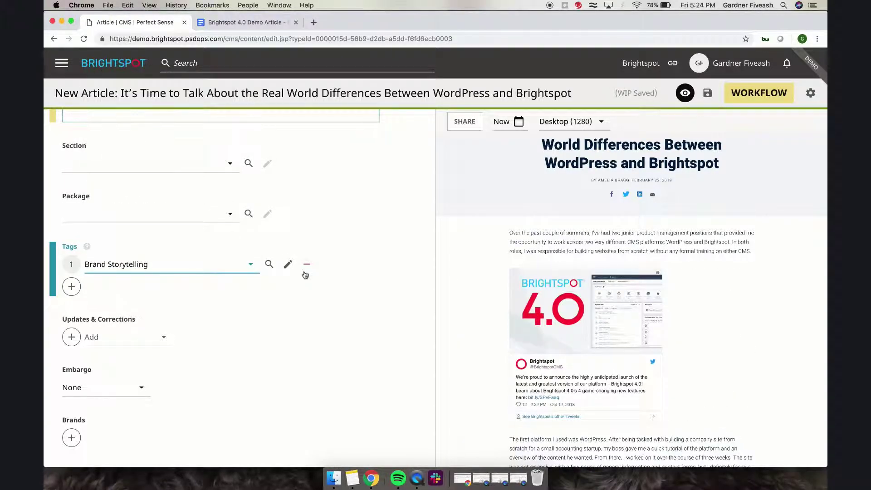
Close the live preview and go back to the start of the article form
{"action": "scroll", "coordinate": [315, 331], "scroll_direction": "down", "scroll_amount": 3}
{"action": "scroll", "coordinate": [316, 330], "scroll_direction": "up", "scroll_amount": 3}
{"action": "scroll", "coordinate": [316, 330], "scroll_direction": "up", "scroll_amount": 15}
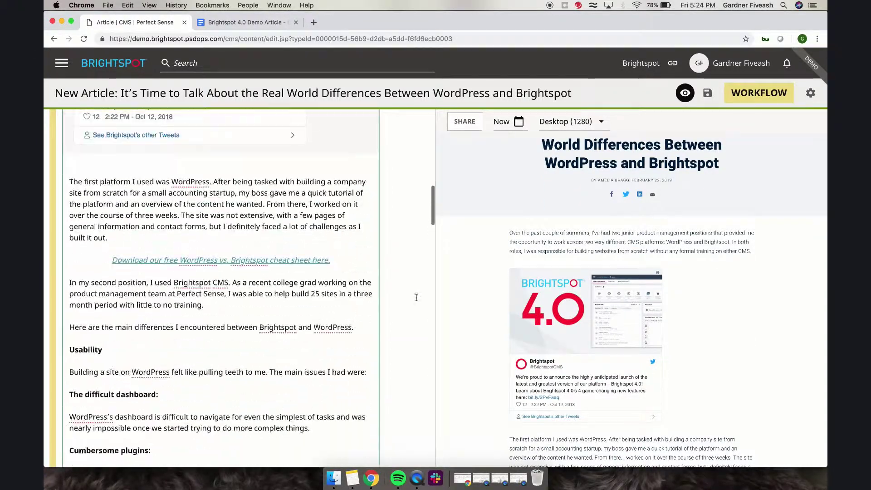
{"action": "left_click", "coordinate": [685, 93]}
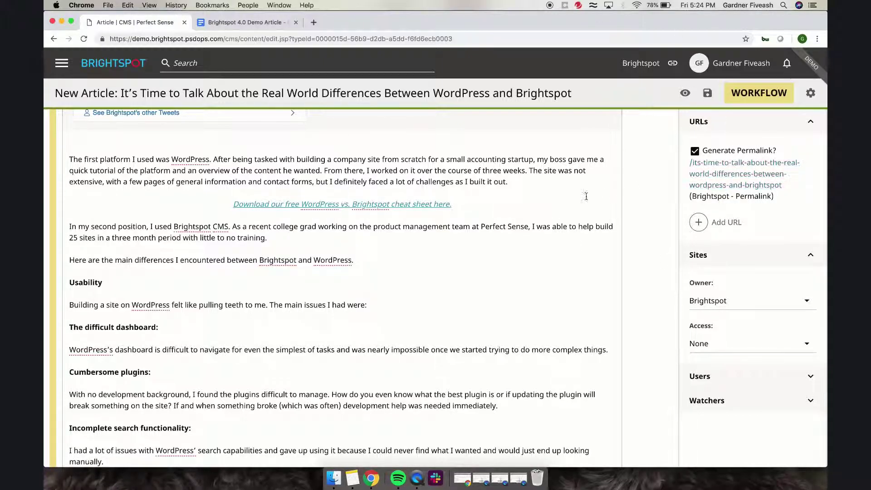
{"action": "scroll", "coordinate": [537, 222], "scroll_direction": "up", "scroll_amount": 15}
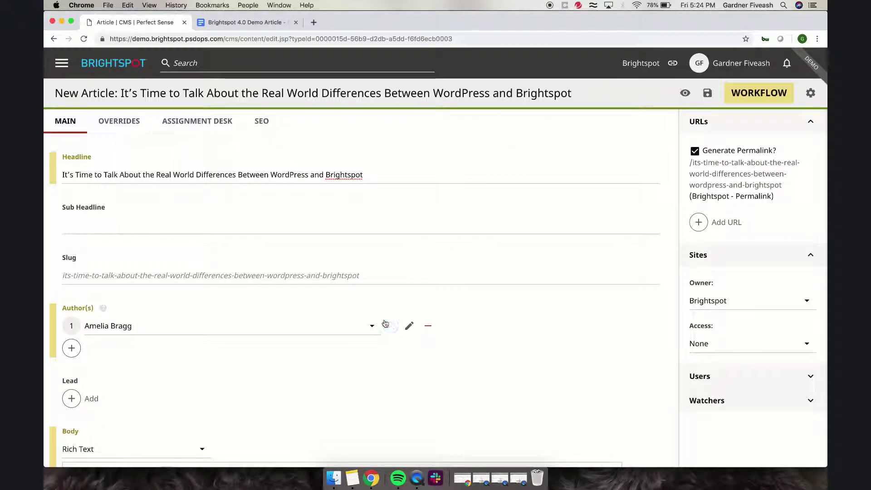
Try appending "-edit-url" to the article's slug and remove that ending again
{"action": "left_click", "coordinate": [466, 274]}
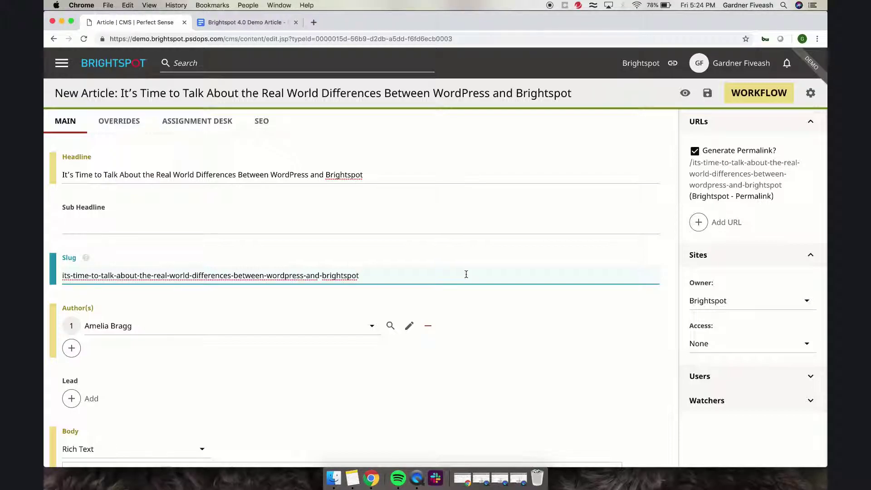
{"action": "type", "text": "-edit-url"}
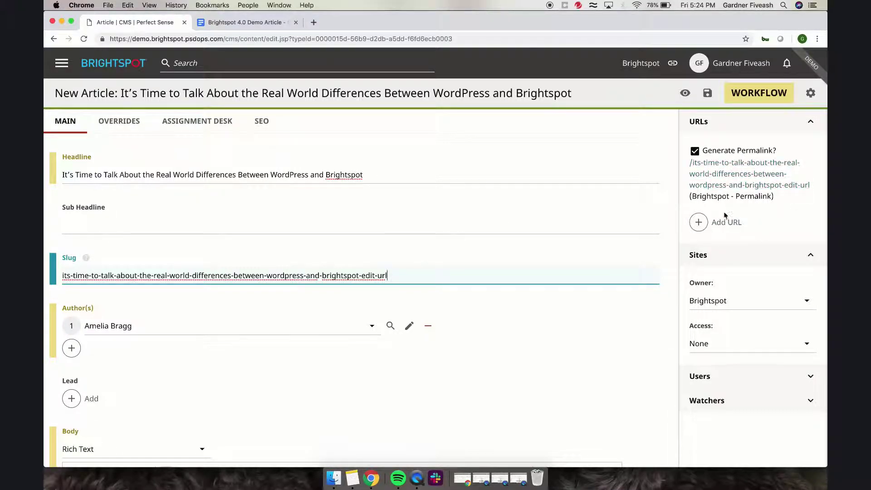
{"action": "left_click_drag", "start_coordinate": [361, 276], "coordinate": [431, 278]}
{"action": "key", "text": "BackSpace"}
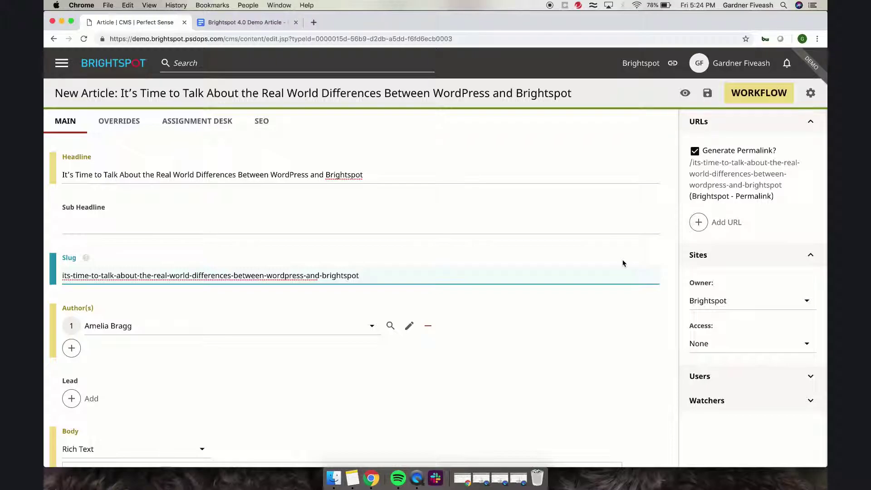